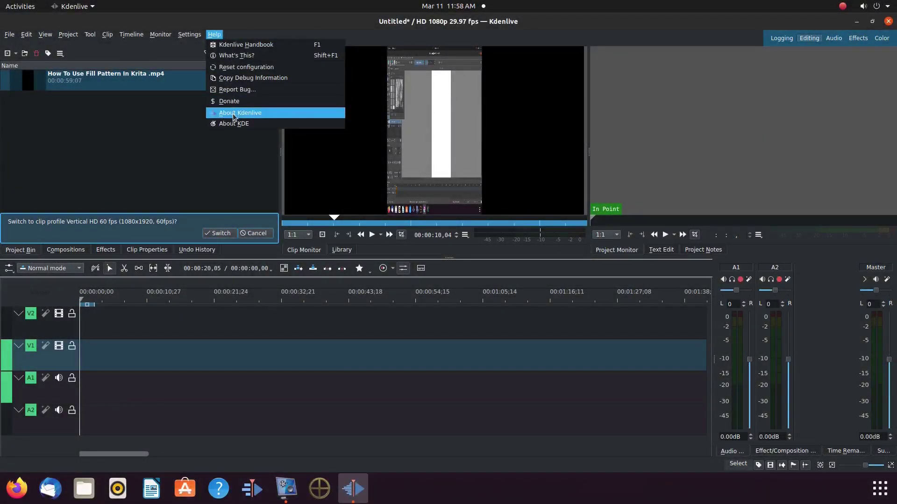
Step: Display the About Kdenlive information from the Help menu
click(234, 115)
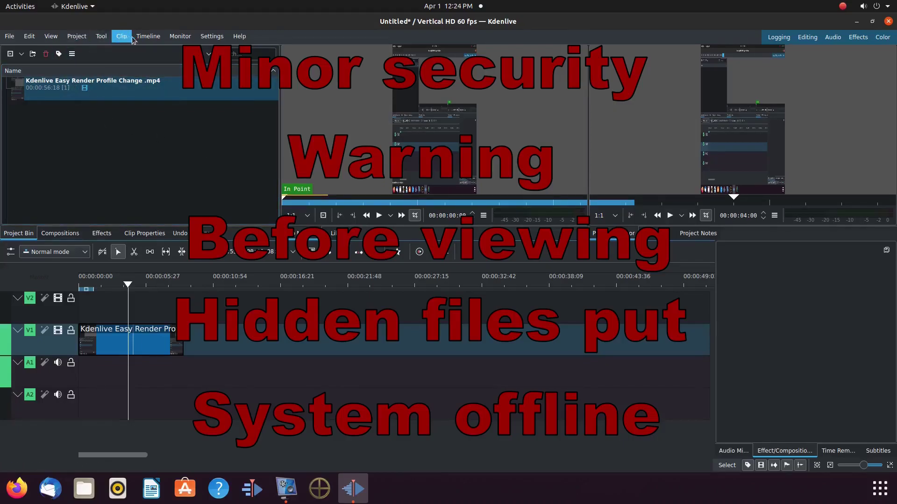
Step: In the Rendering dialog, replace 'untitled' in the output file name with 'Test 91 ' before .webm
click(80, 38)
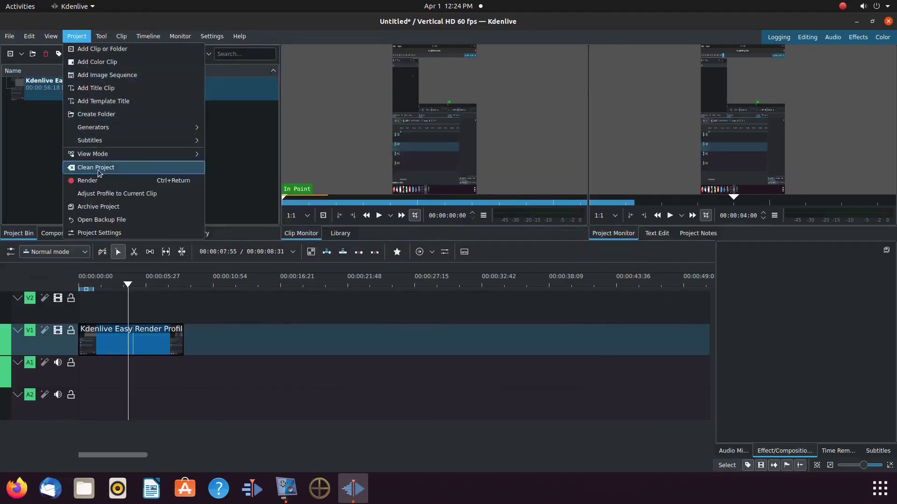
click(88, 181)
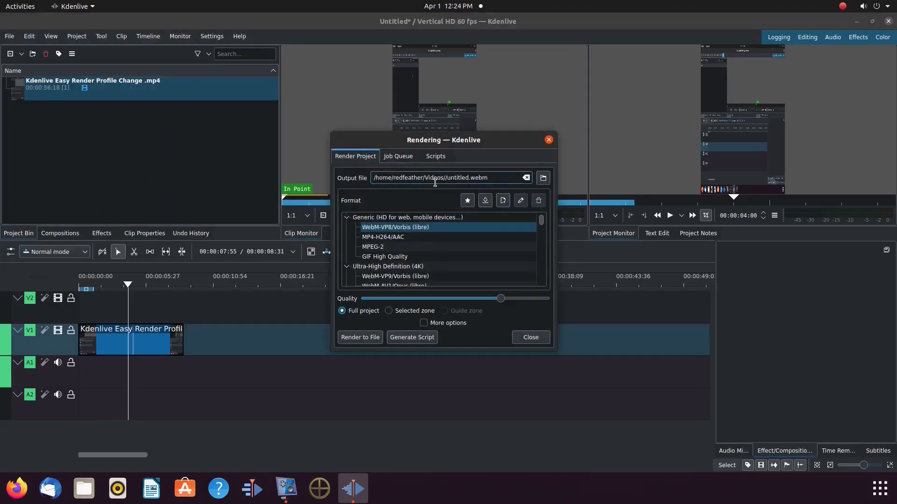
click(466, 180)
key(BackSpace)
key(BackSpace)
key(BackSpace)
key(BackSpace)
key(BackSpace)
key(BackSpace)
key(BackSpace)
key(BackSpace)
text(Test)
text(91)
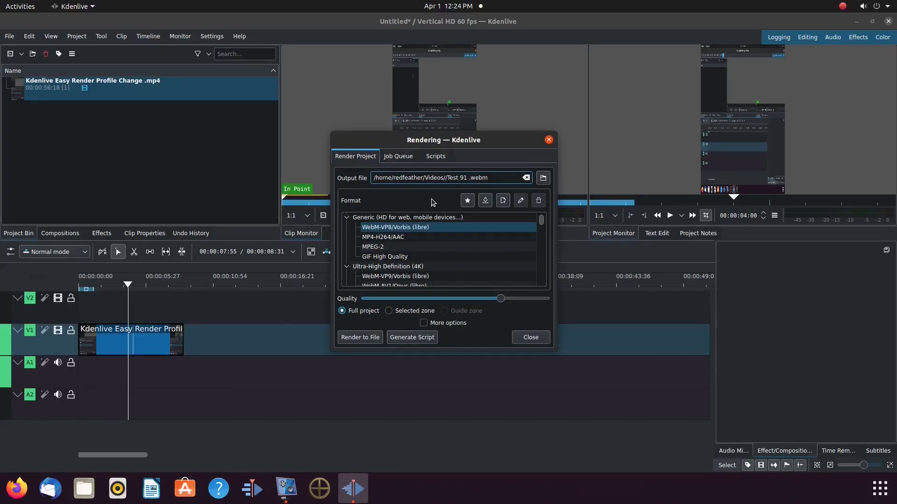
click(543, 179)
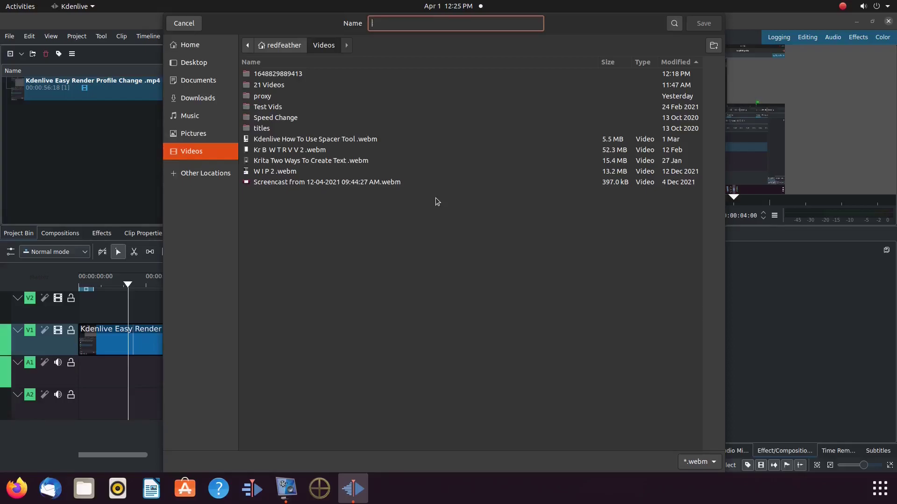
click(279, 87)
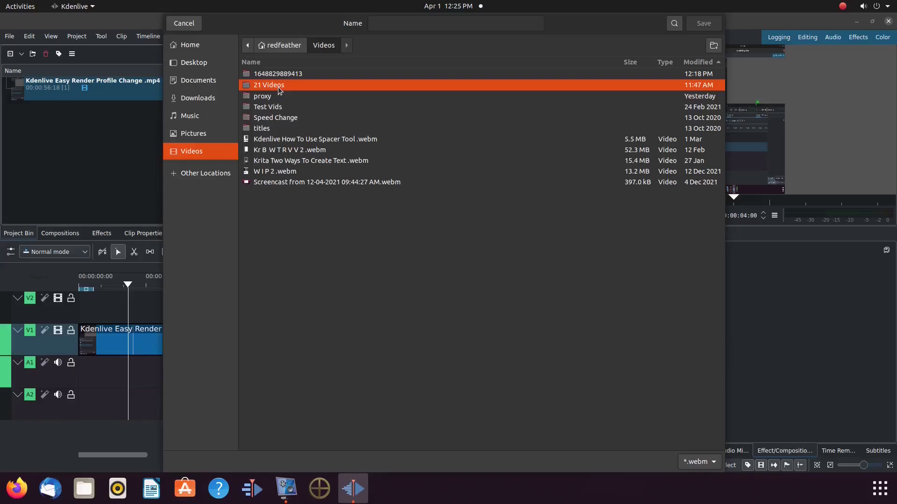
double_click(279, 87)
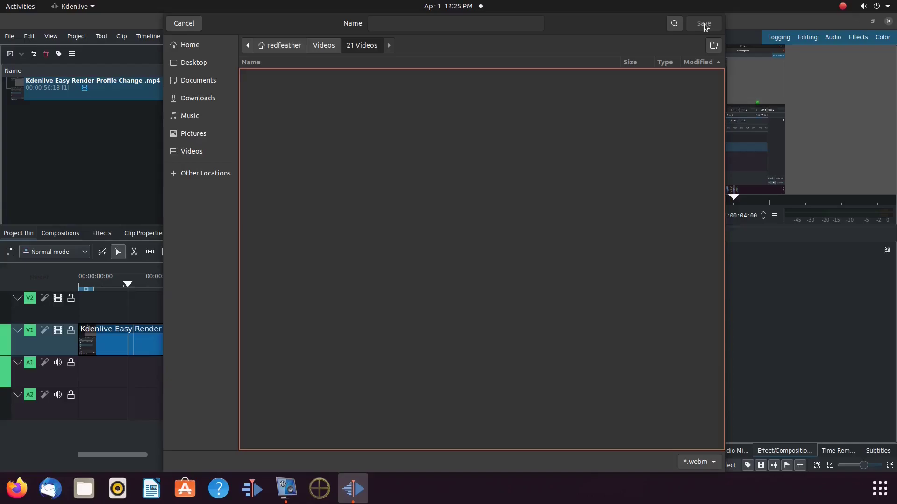
click(185, 24)
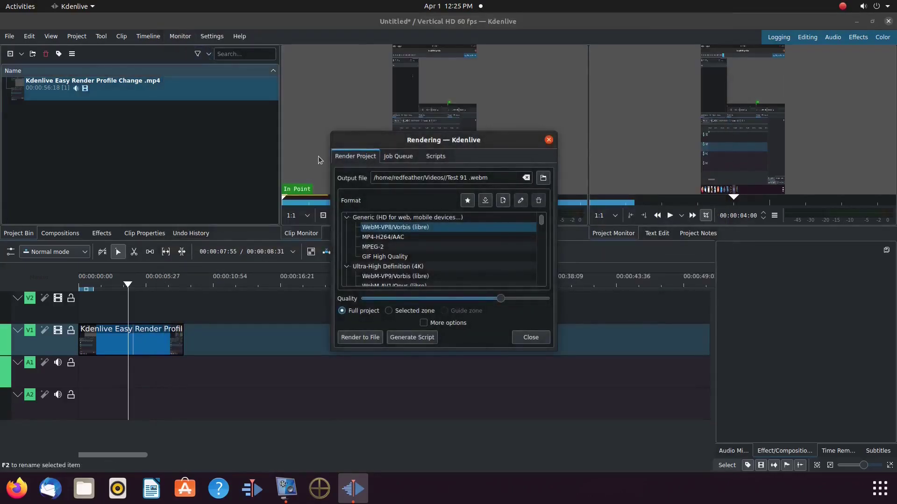
Step: Close the Rendering dialog and bring up Settings > Configure Kdenlive
click(531, 338)
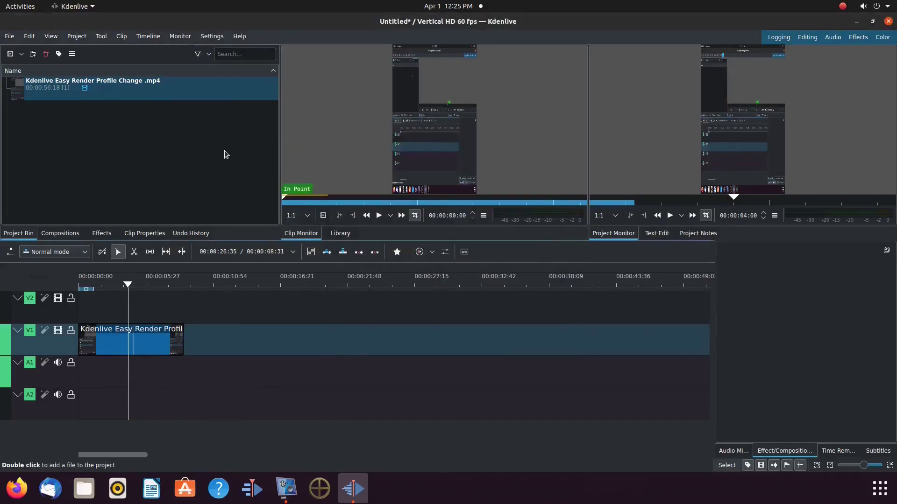
click(213, 40)
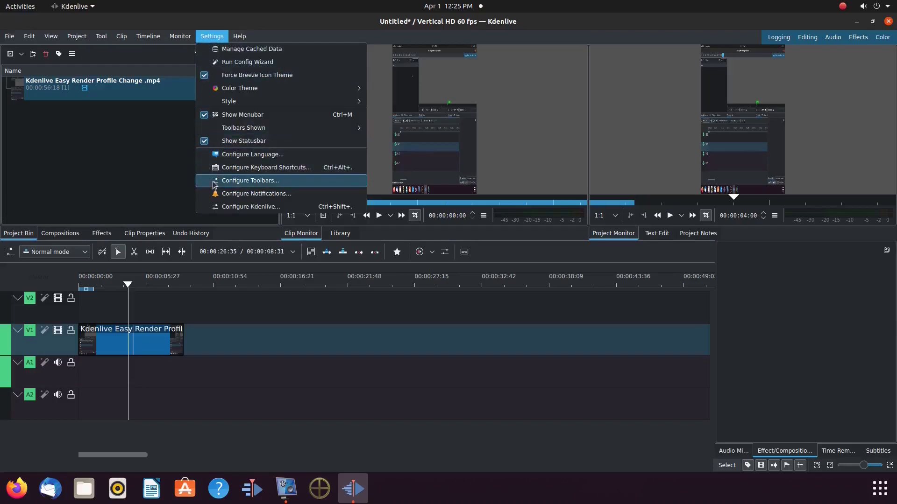
click(242, 206)
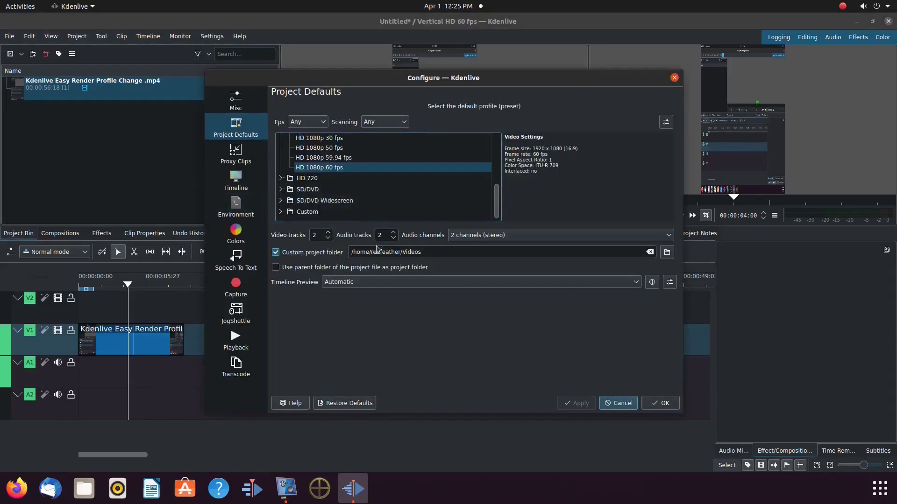
click(668, 253)
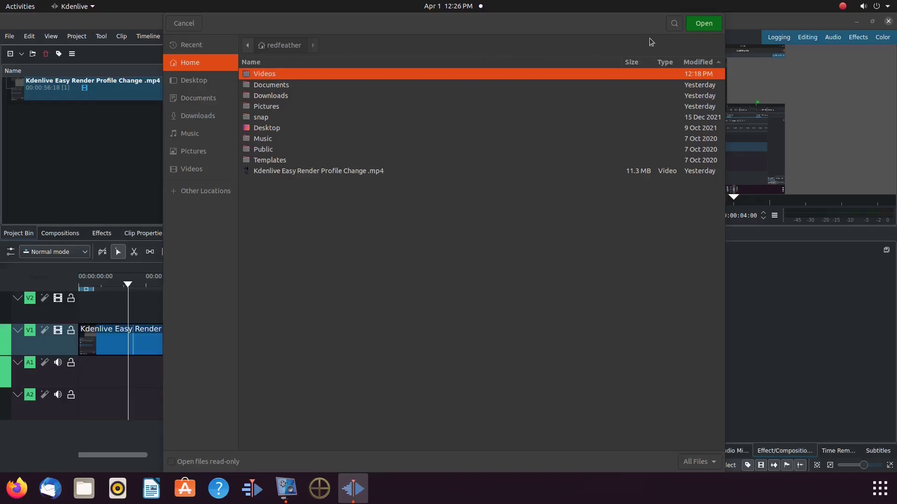
click(706, 24)
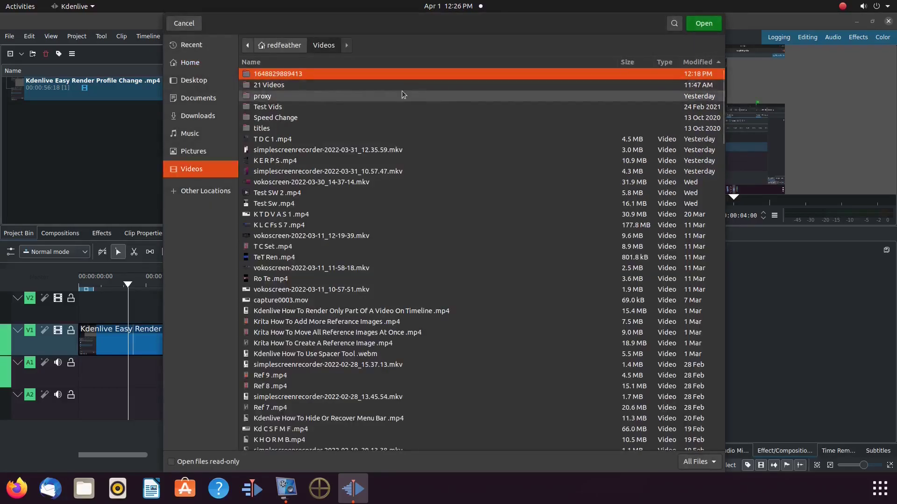
double_click(291, 75)
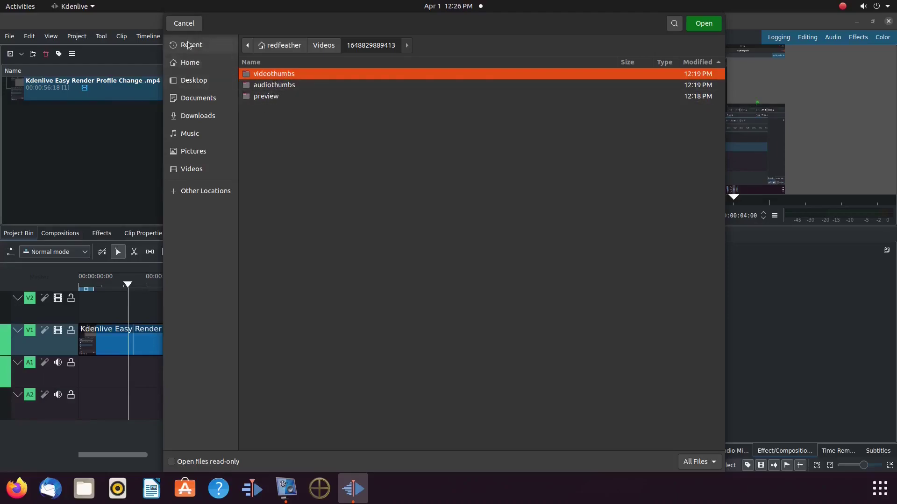
click(249, 47)
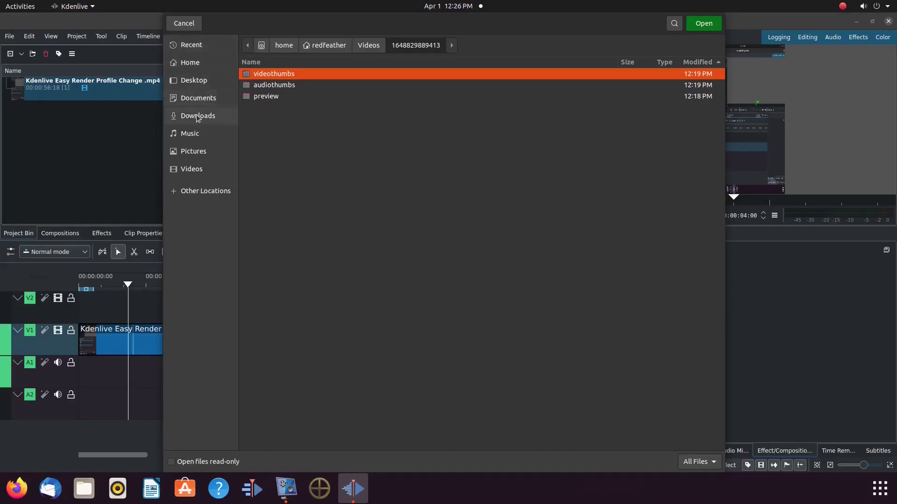
click(195, 174)
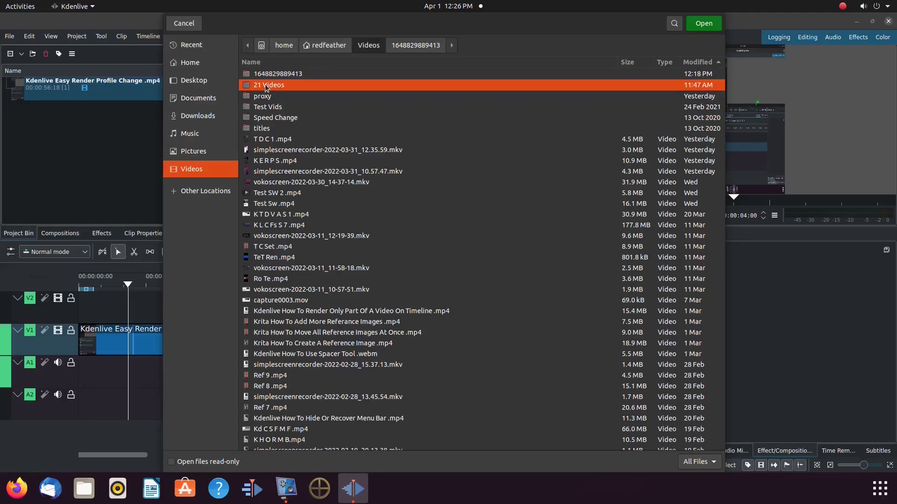
double_click(265, 85)
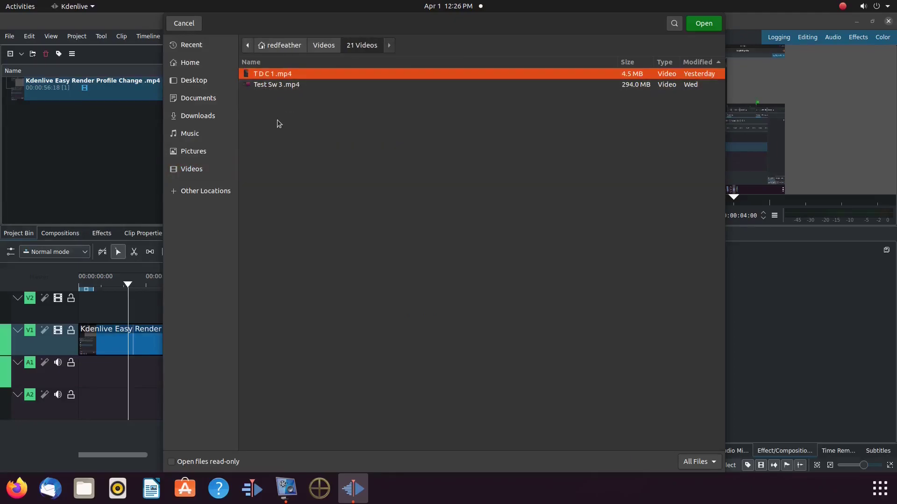
click(192, 29)
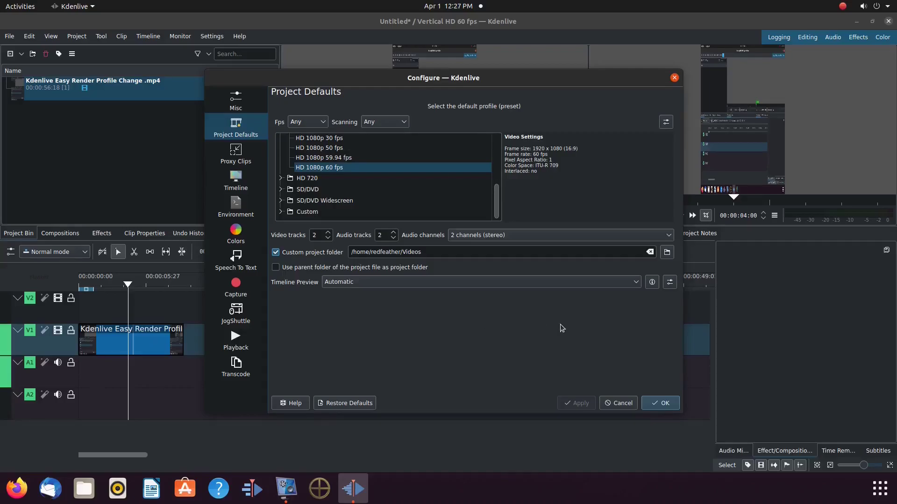
Step: Cancel Configure Kdenlive and reopen the Project > Render dialog
click(621, 404)
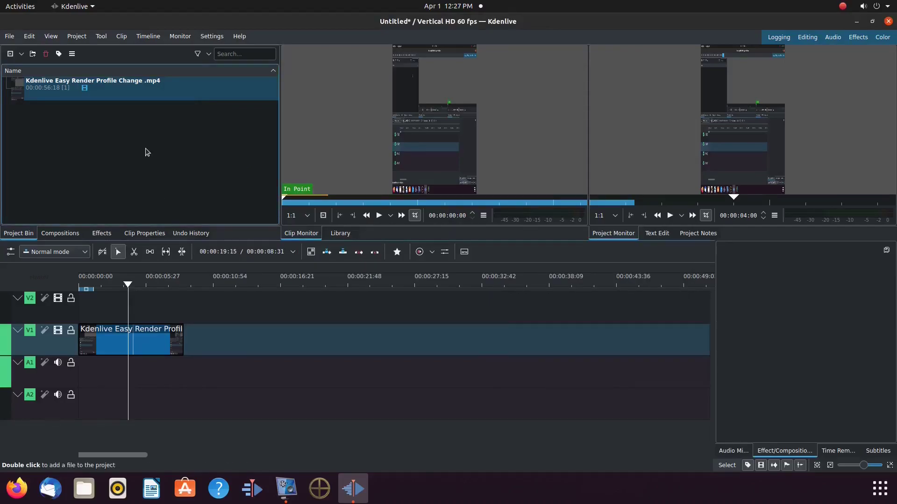
click(79, 38)
click(89, 181)
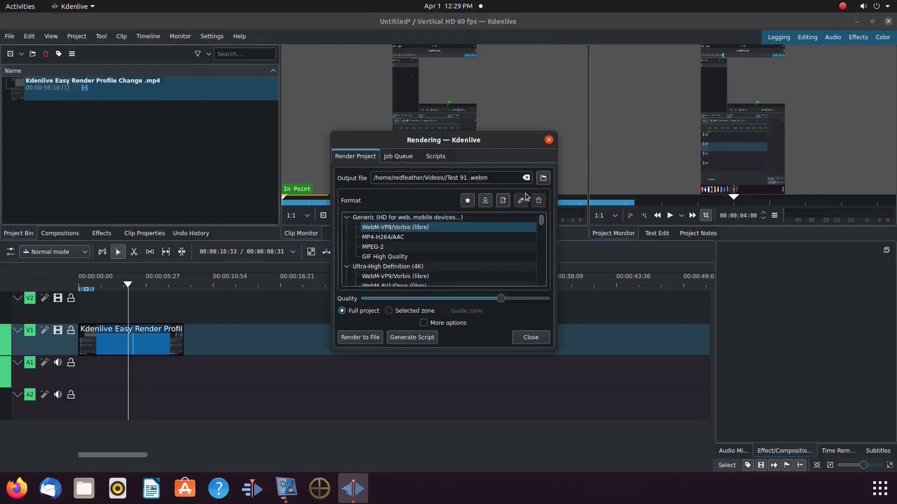
Step: Set the render output folder to Home > Videos > 21 Videos
click(542, 178)
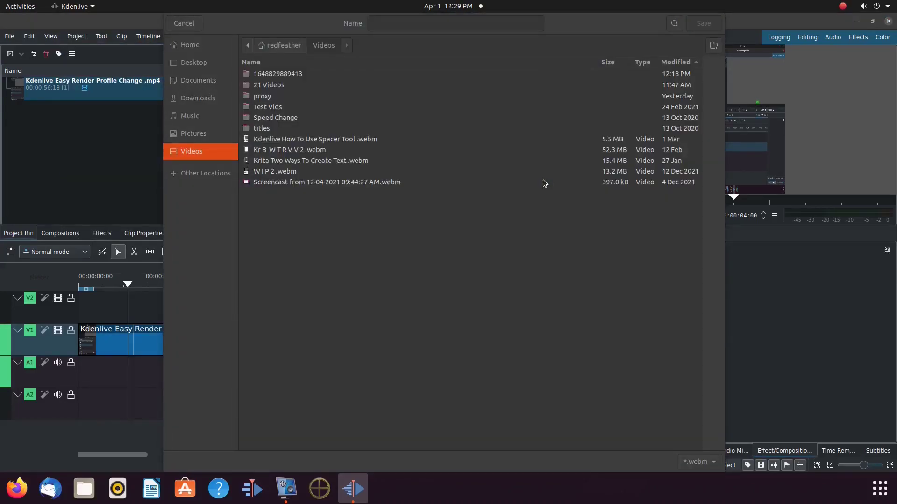
click(189, 47)
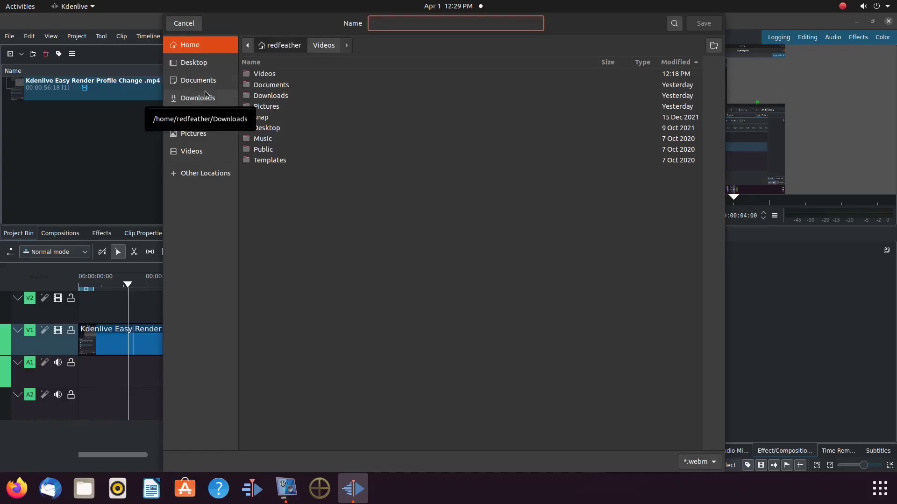
double_click(259, 77)
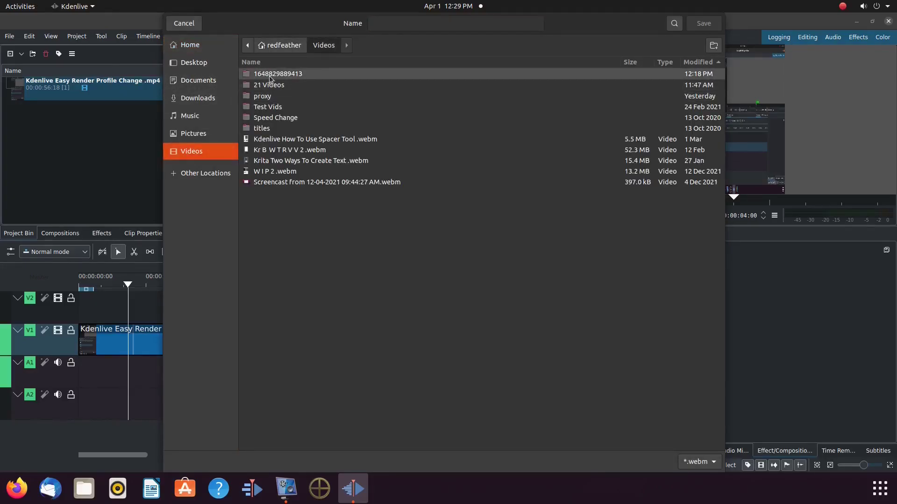
click(265, 85)
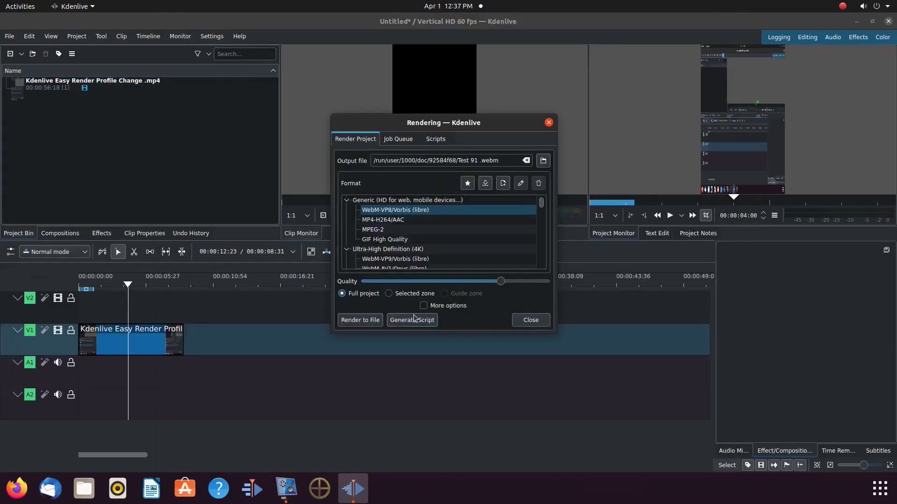
Step: Render the project with the MP4-H264/AAC preset to Test 91 .mp4, then quit Kdenlive
click(401, 221)
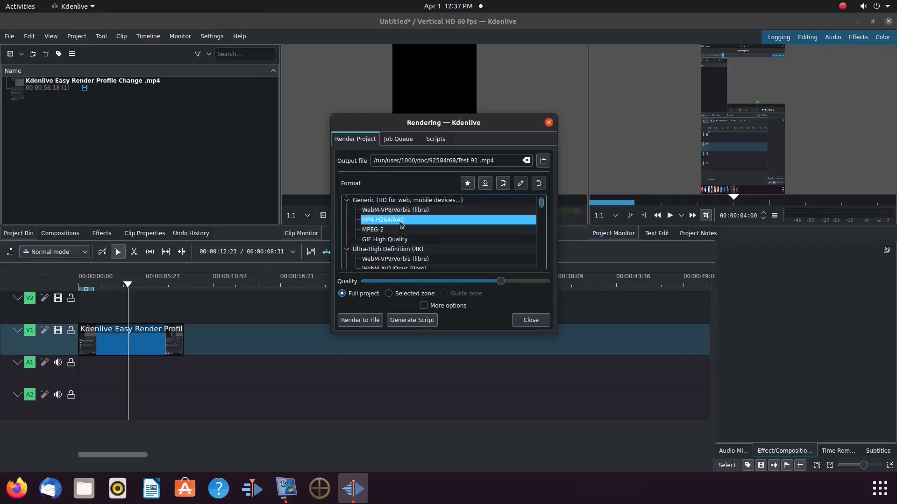
click(369, 322)
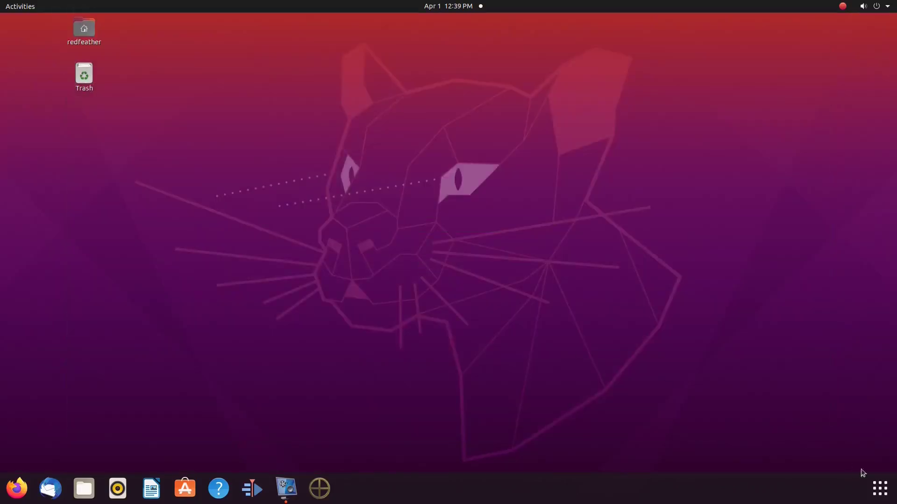
click(880, 489)
Step: Relaunch Kdenlive recovering the Untitled project, minimize it, and show Videos in Files
click(613, 375)
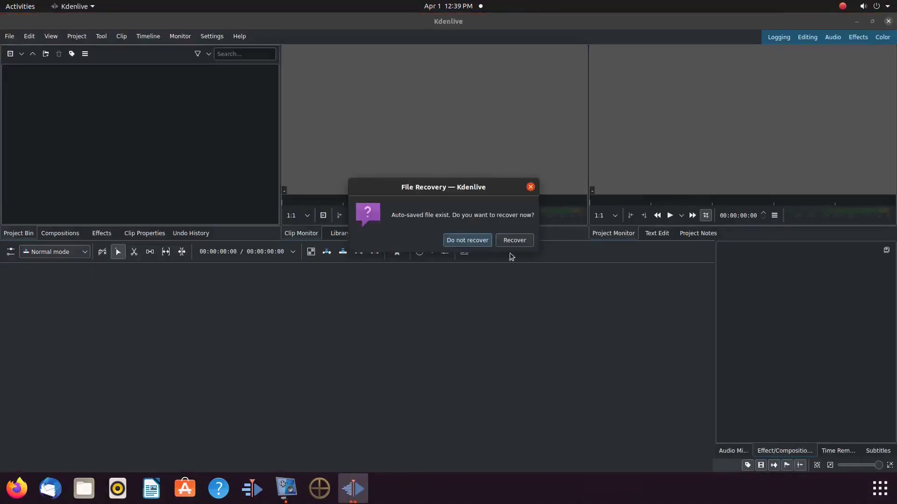
click(514, 241)
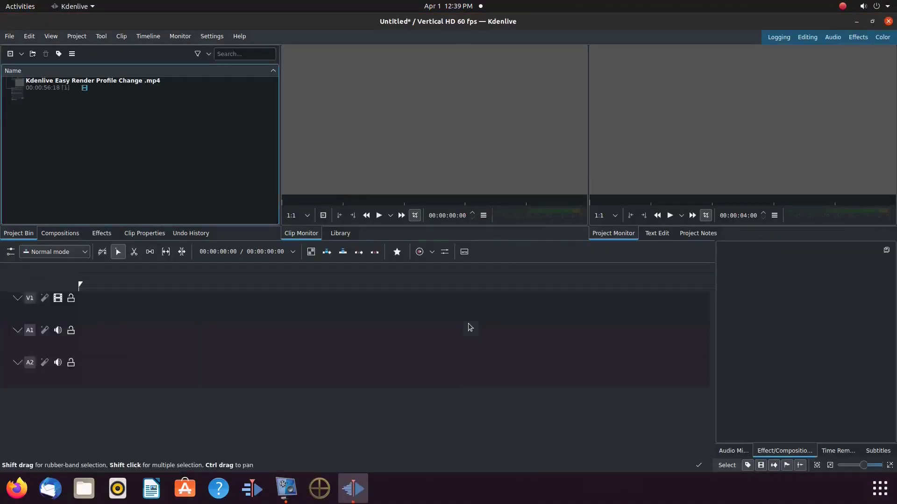
click(857, 21)
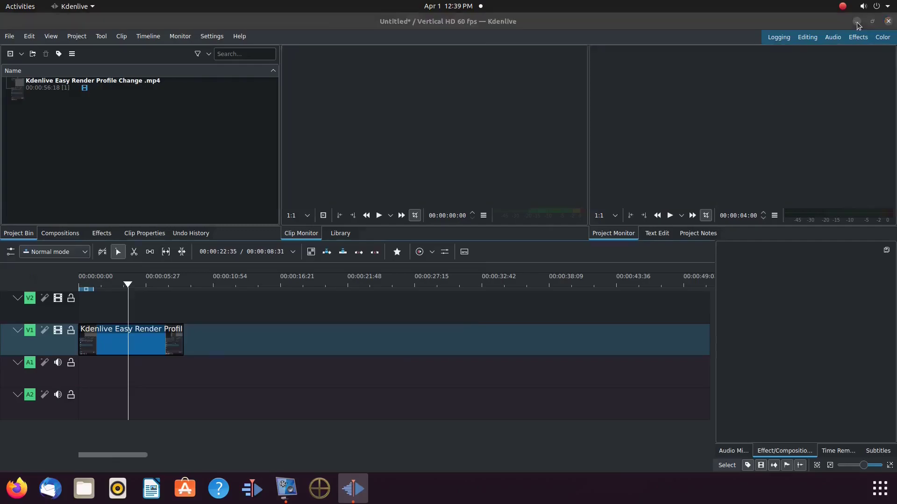
click(86, 489)
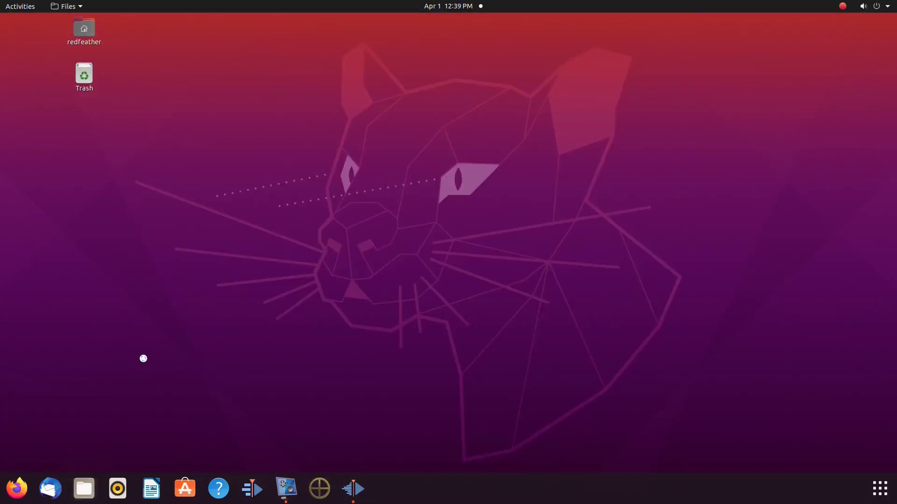
click(46, 188)
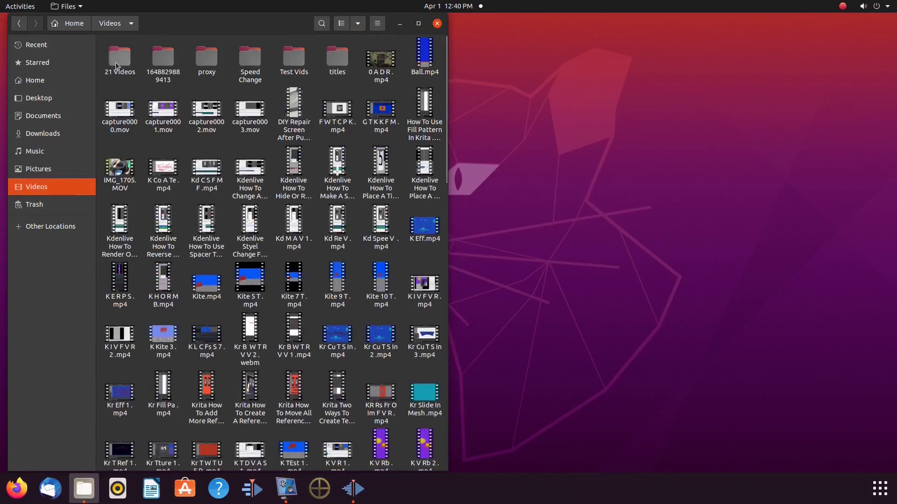
Step: Open 21 Videos with Show Hidden Files on, briefly selecting .xdp_Test 91 .webm.DAGTJ1
double_click(116, 62)
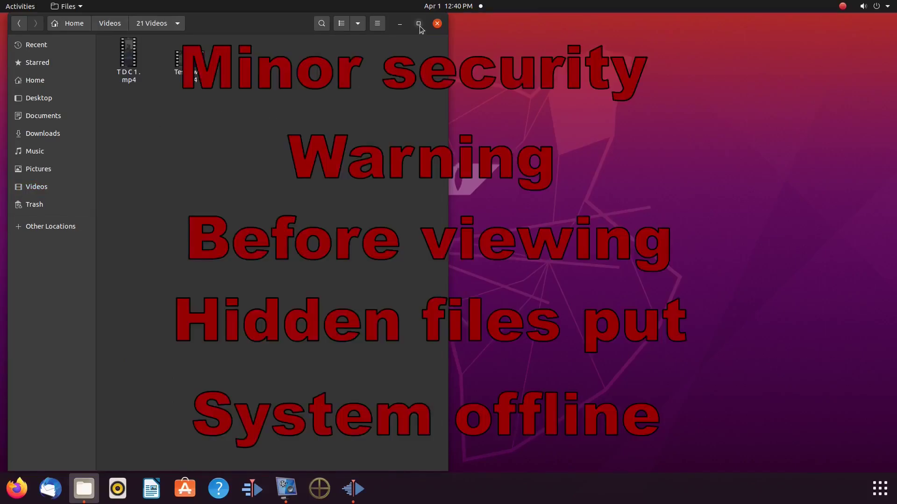
click(377, 24)
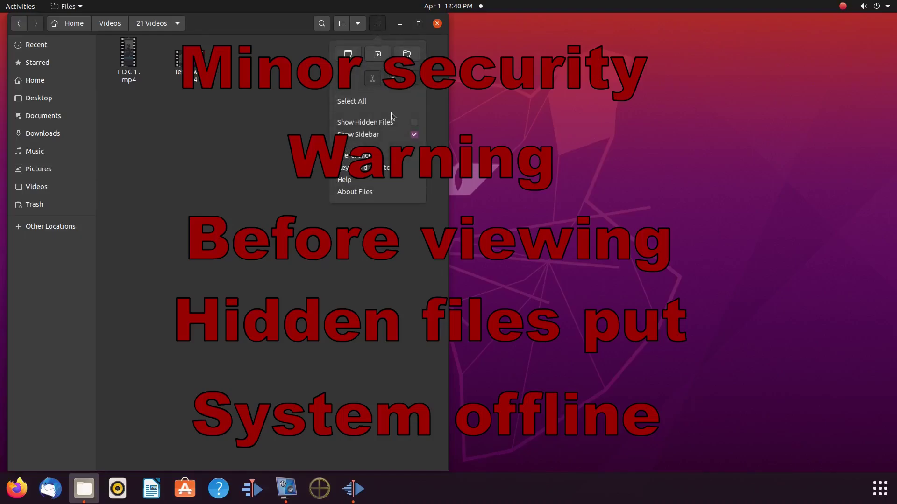
click(414, 125)
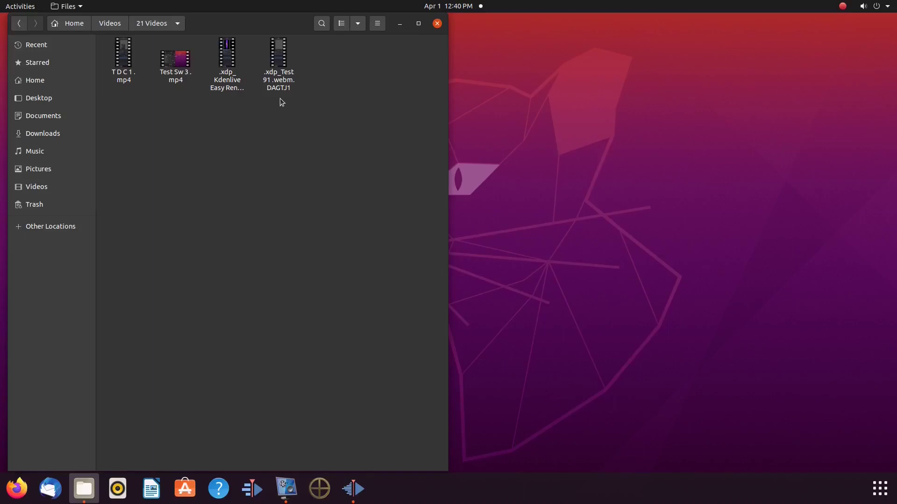
click(278, 63)
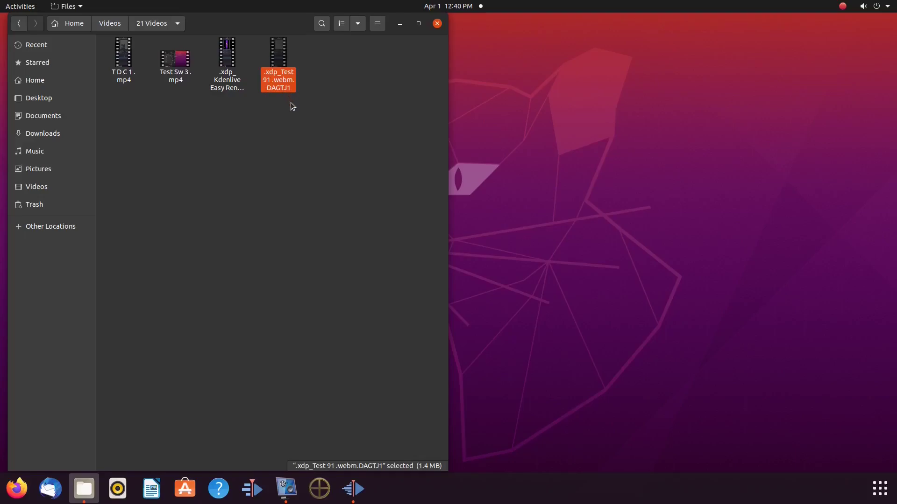
click(313, 102)
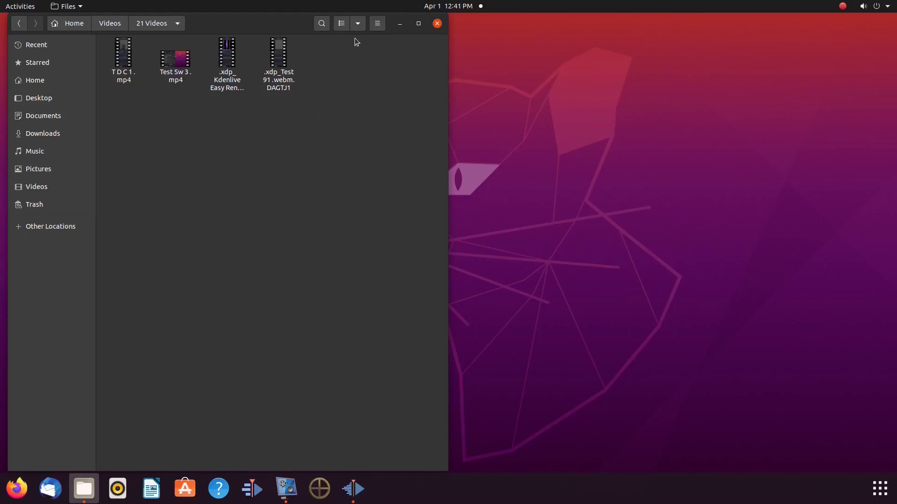
click(378, 25)
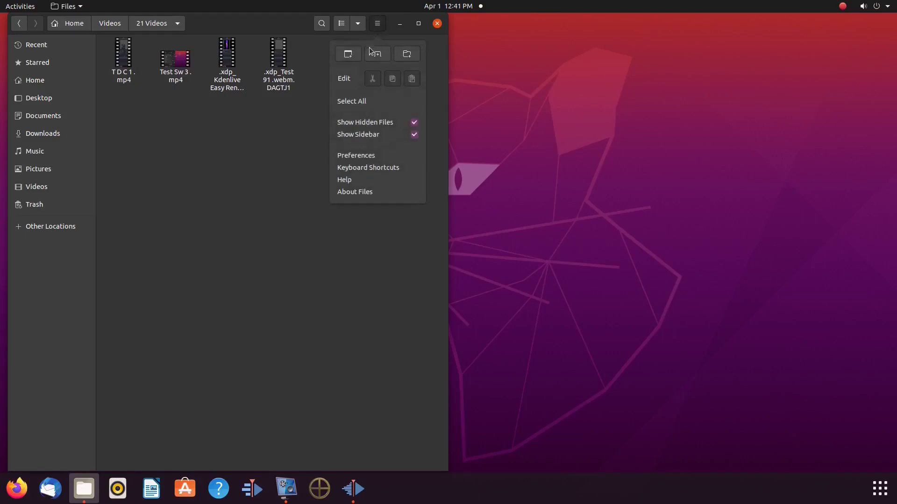
click(414, 123)
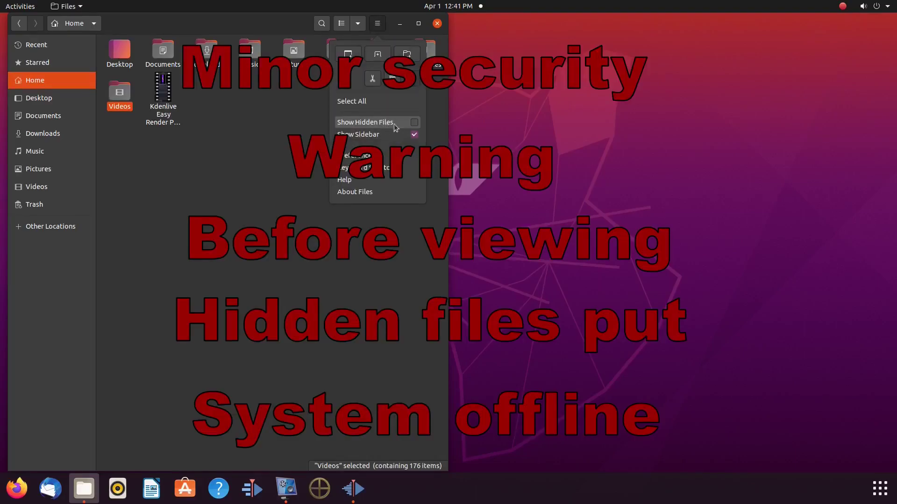
click(415, 123)
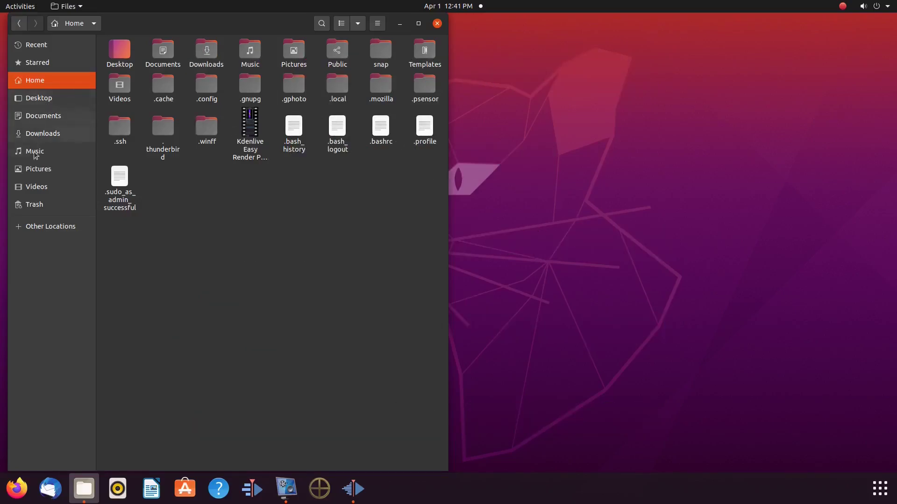
click(37, 187)
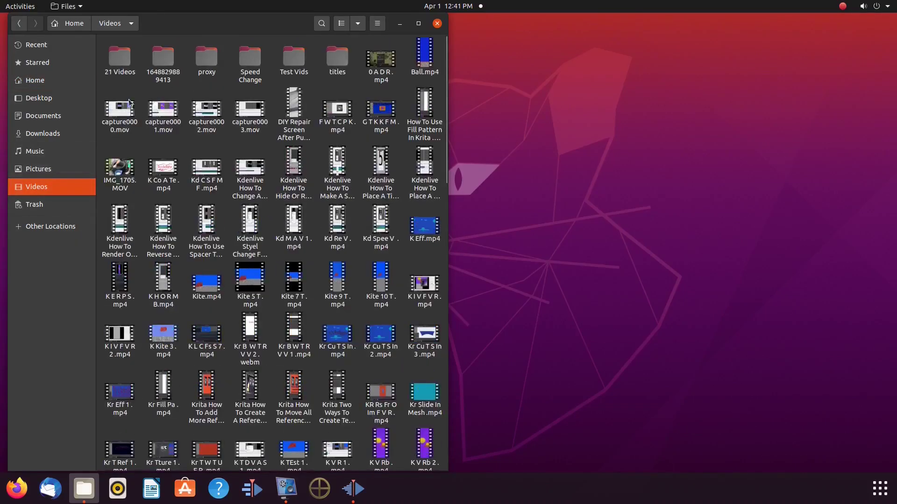
double_click(116, 62)
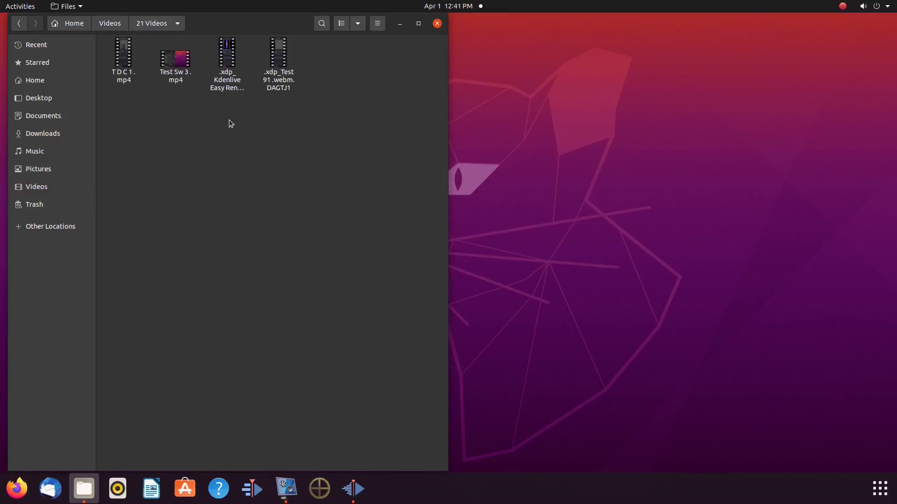
Step: Rename .xdp_Test 91 .webm.DAGTJ1 to Test 91 .webm by removing the .xdp_ prefix and .DAGTJ1 suffix
right_click(279, 57)
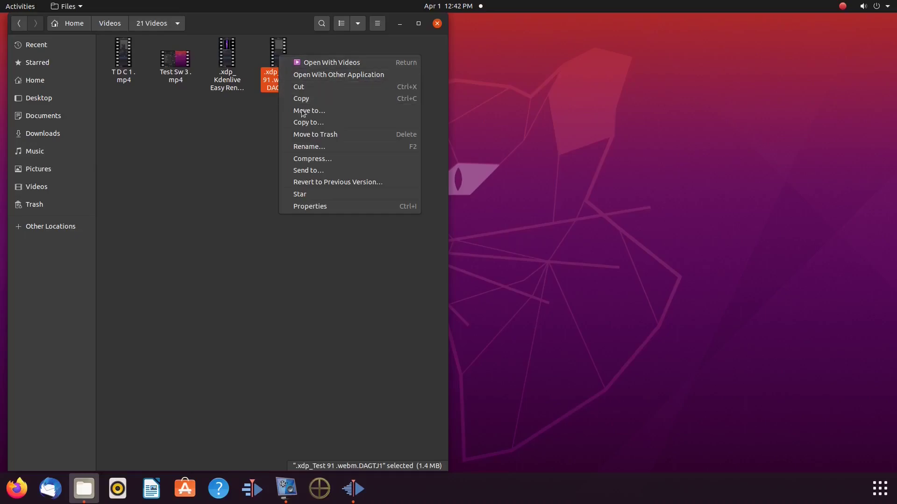
click(309, 147)
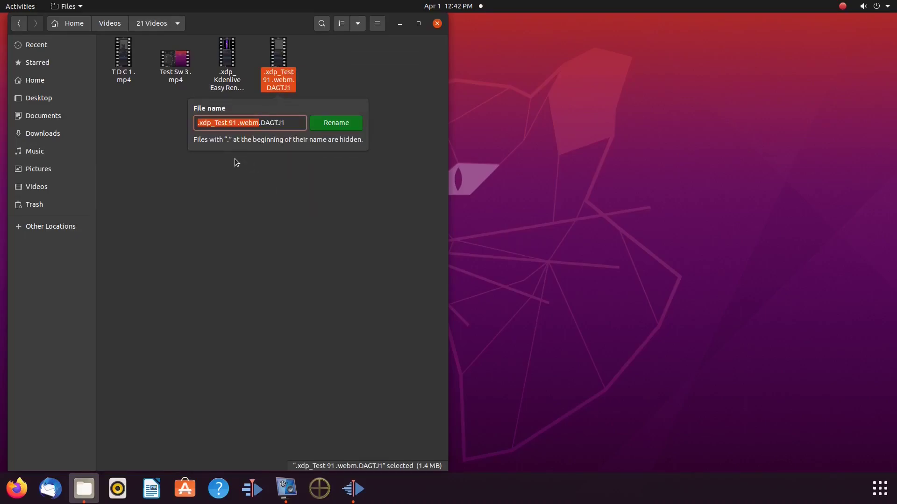
click(215, 123)
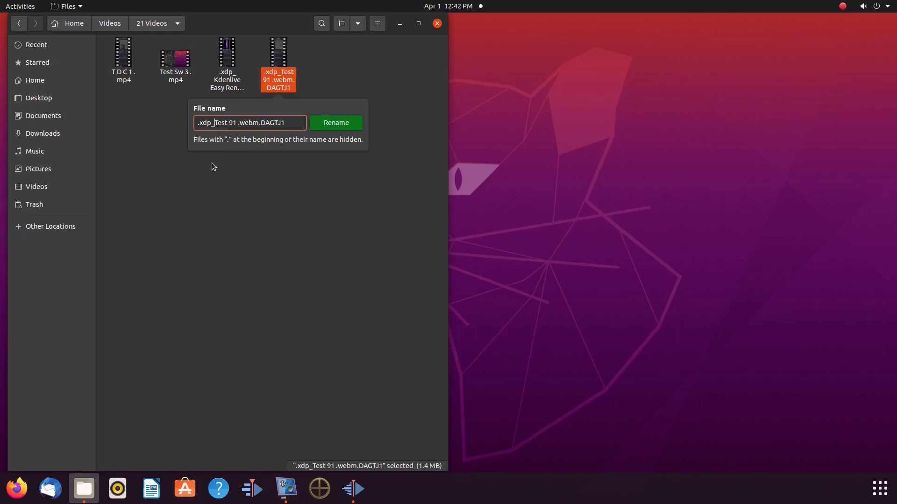
key(BackSpace)
key(BackSpace)
key(BackSpace)
key(BackSpace)
key(BackSpace)
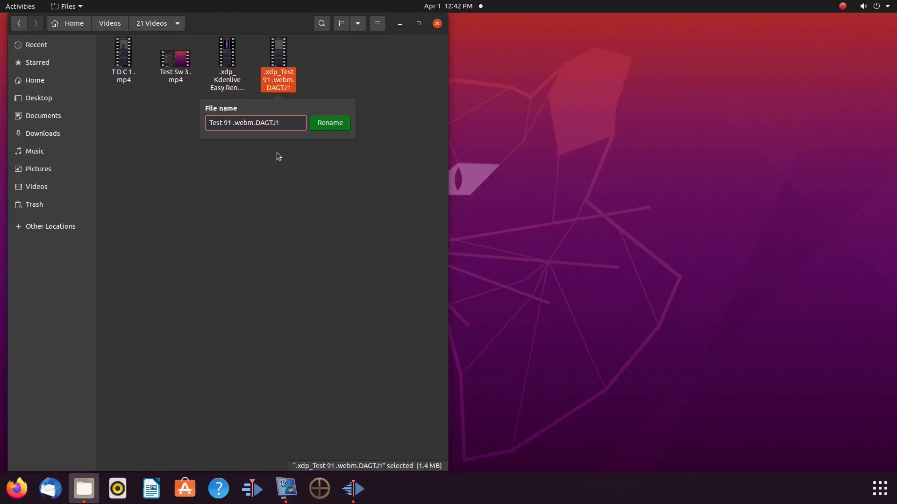
key(BackSpace)
key(BackSpace)
key(BackSpace)
click(332, 125)
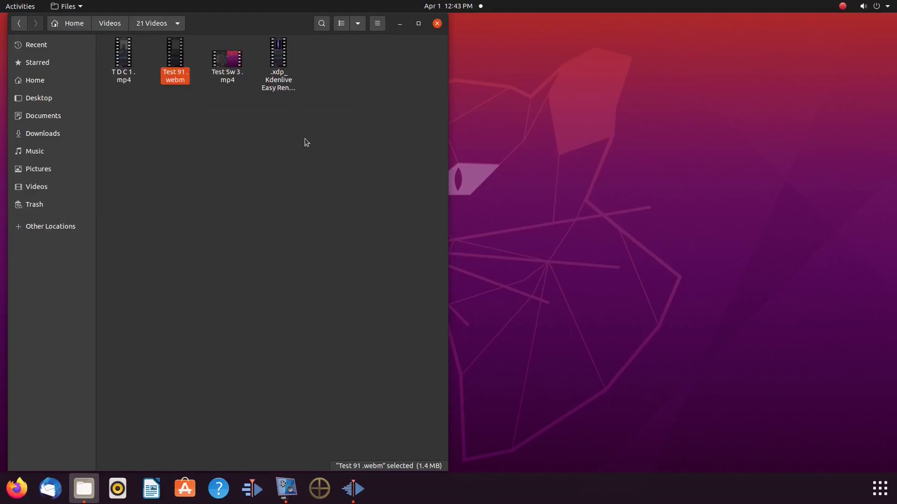
Step: Check the other .xdp_ file's full name, then turn Show Hidden Files off
click(281, 64)
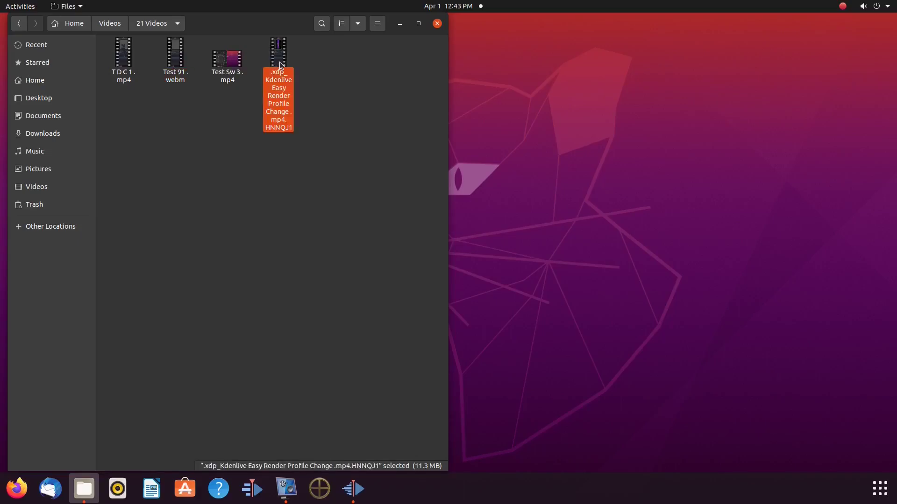
click(303, 94)
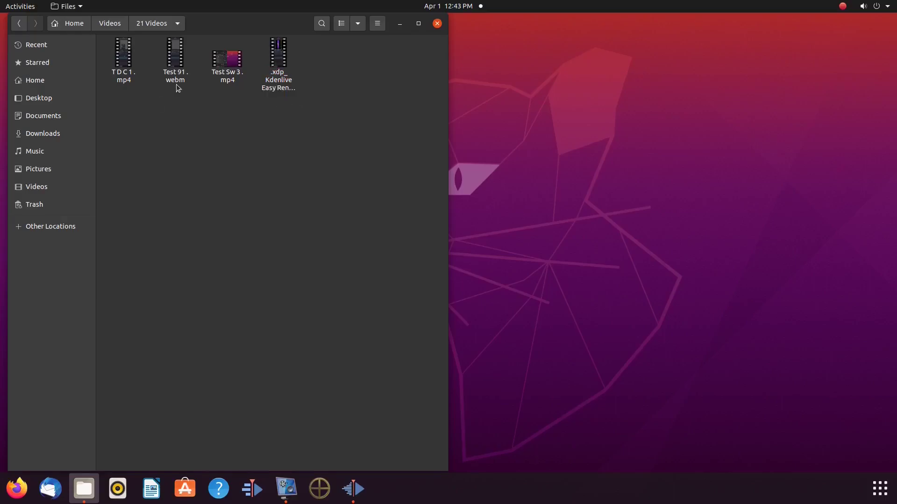
click(377, 27)
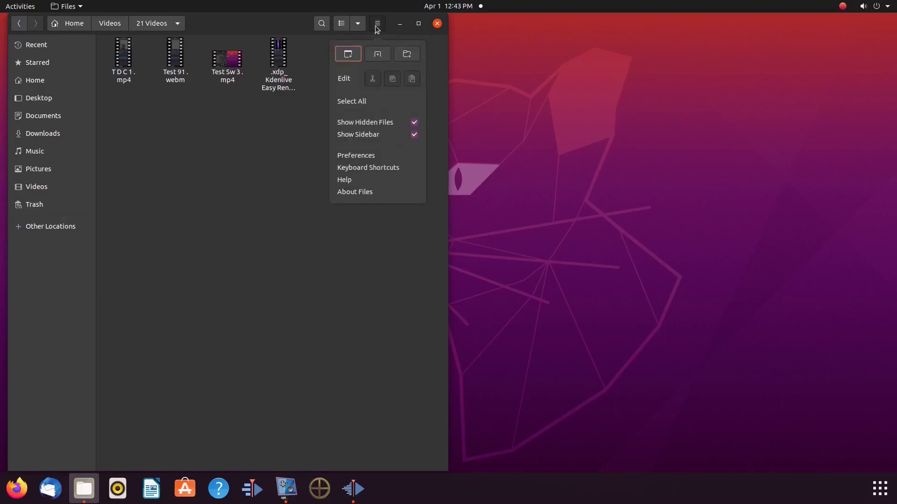
click(413, 126)
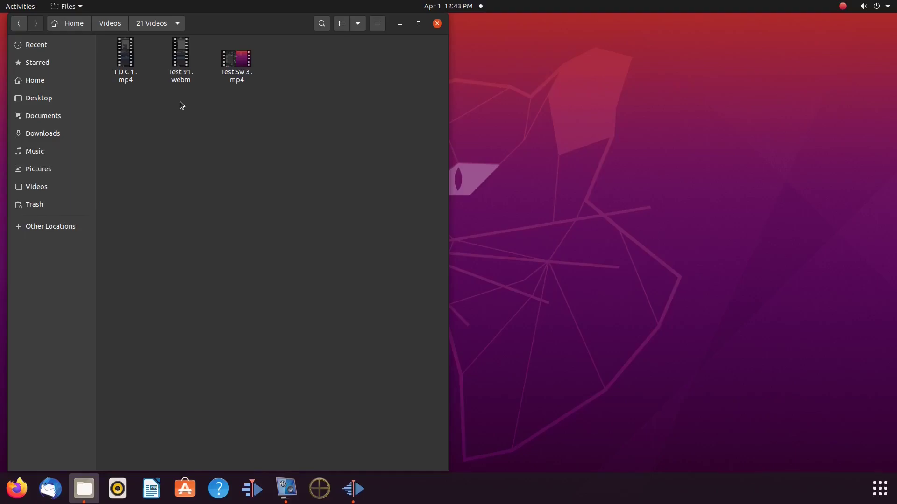
Step: Minimize Files, return to Kdenlive and reopen Project > Render for Test 91 .mp4
click(400, 24)
click(353, 489)
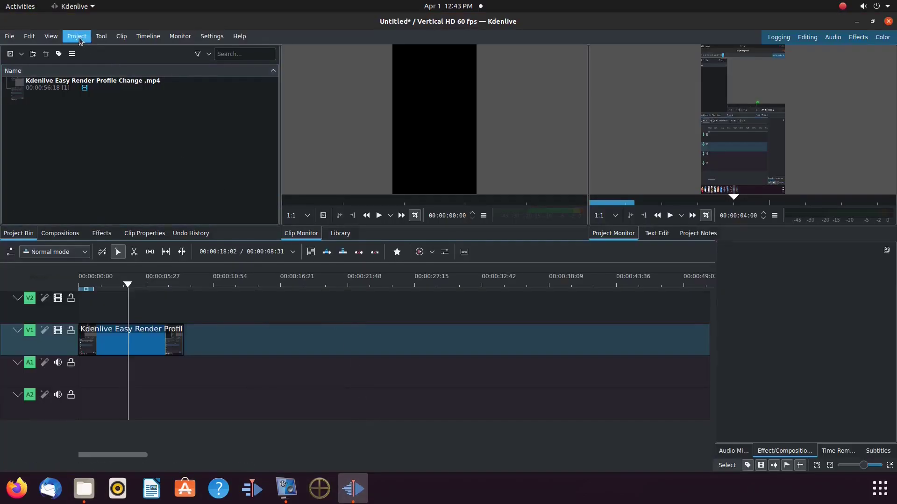
click(77, 37)
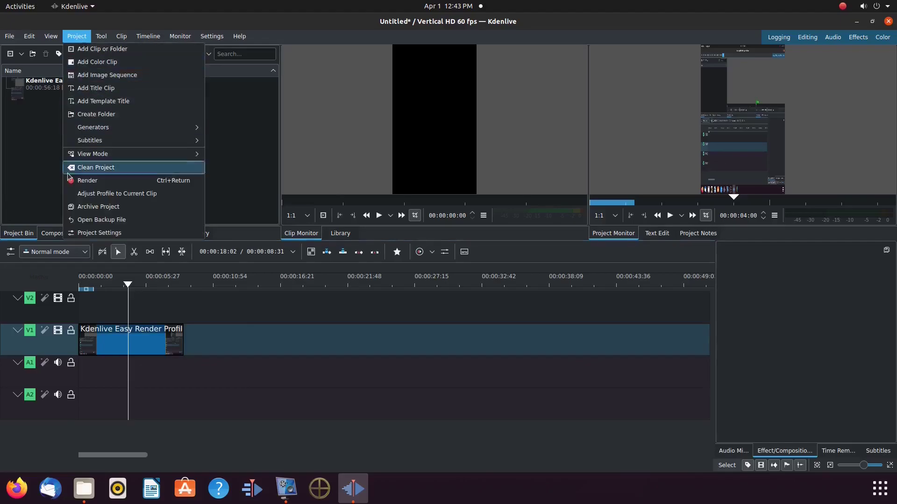
click(83, 182)
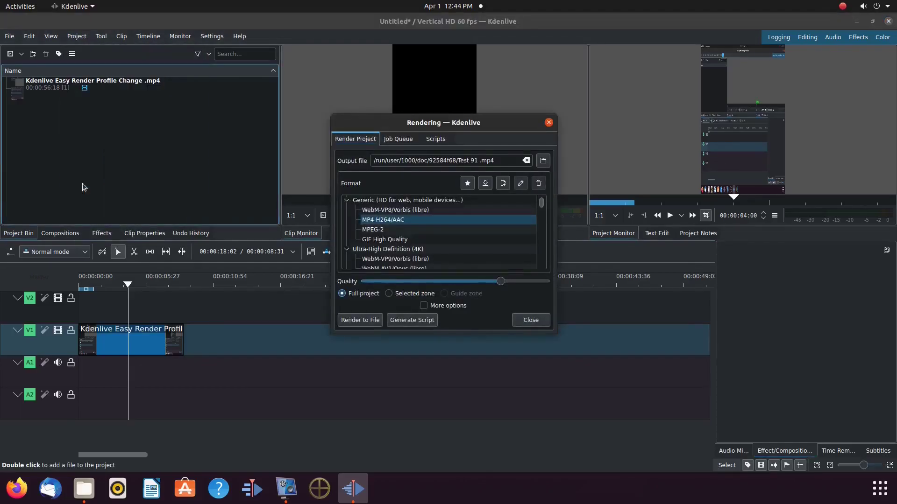